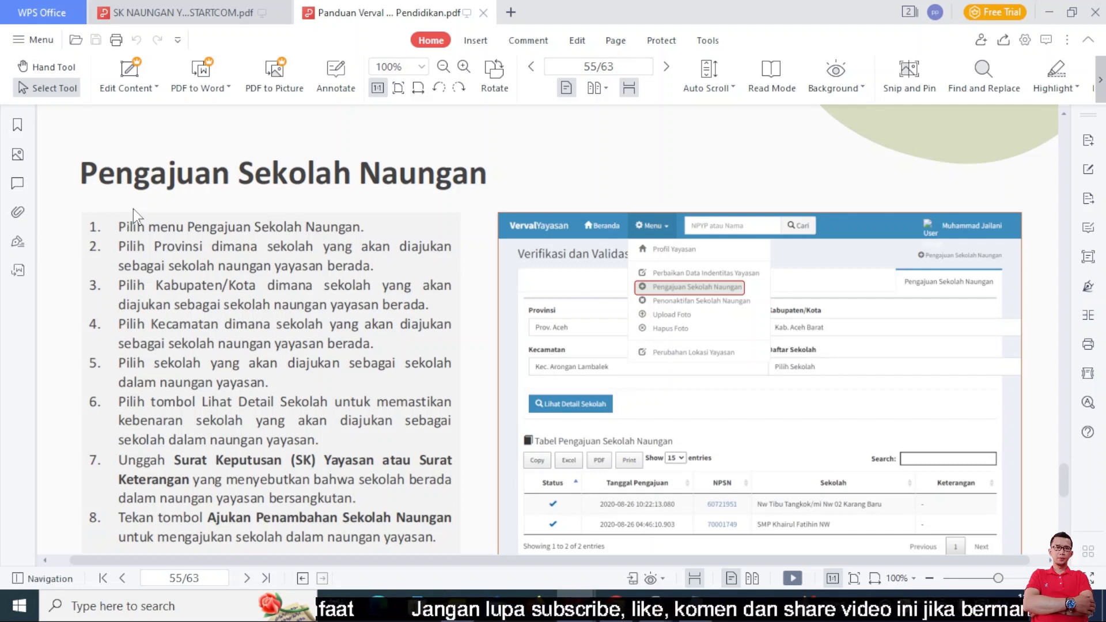
Review the guide's Pengajuan Sekolah Naungan instructions, and open the page of that name on the VervalYayasan site in Chrome.
scroll(133, 209, "down", 1)
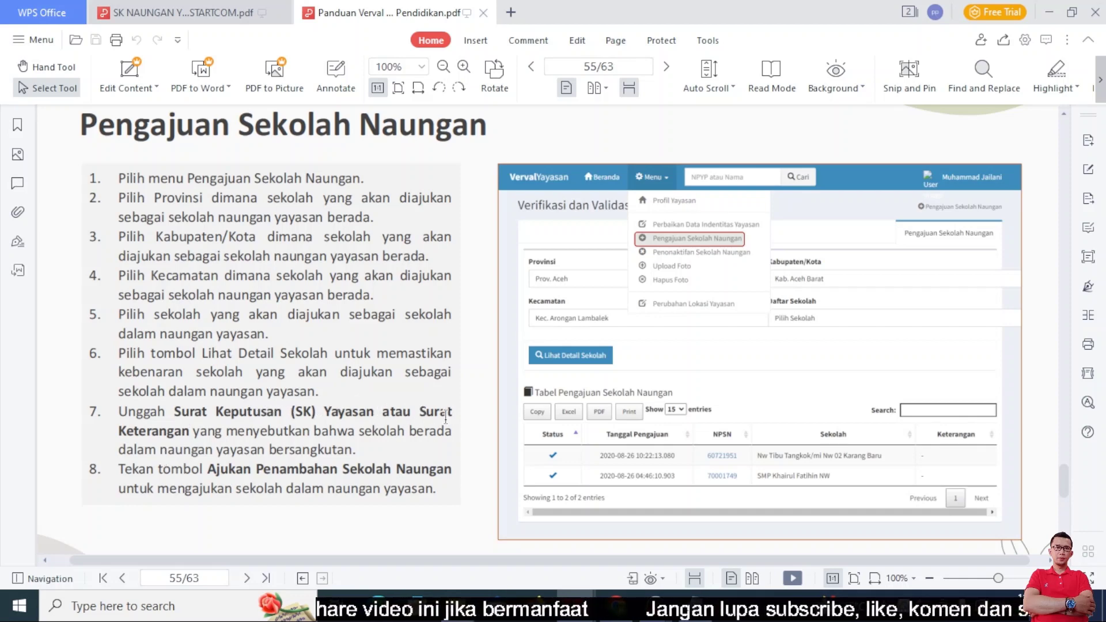
scroll(339, 461, "down", 1)
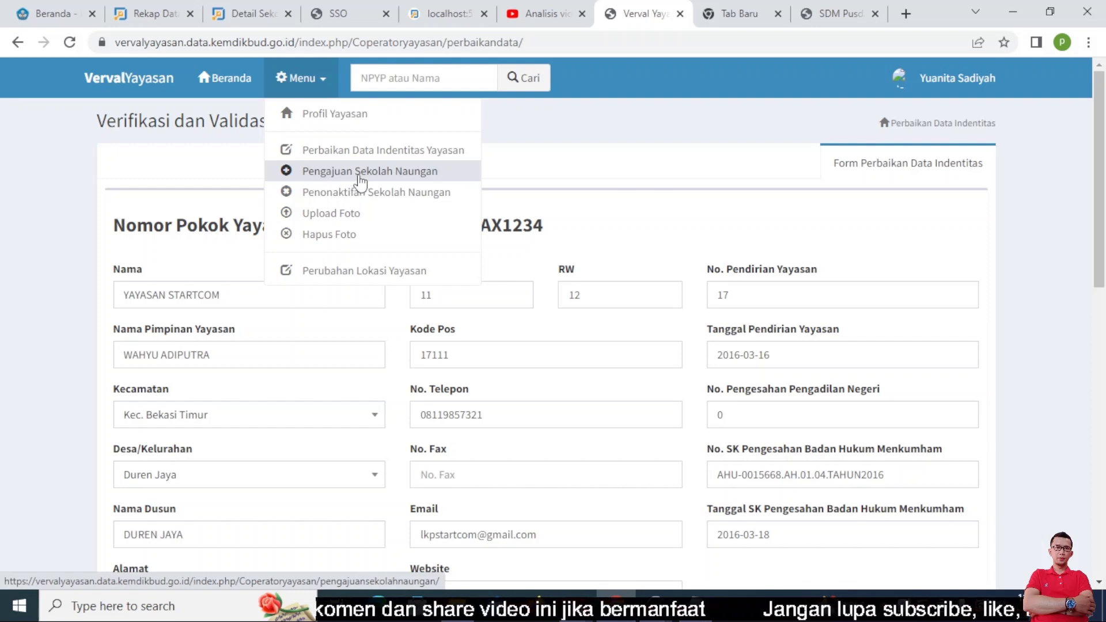
left_click(357, 179)
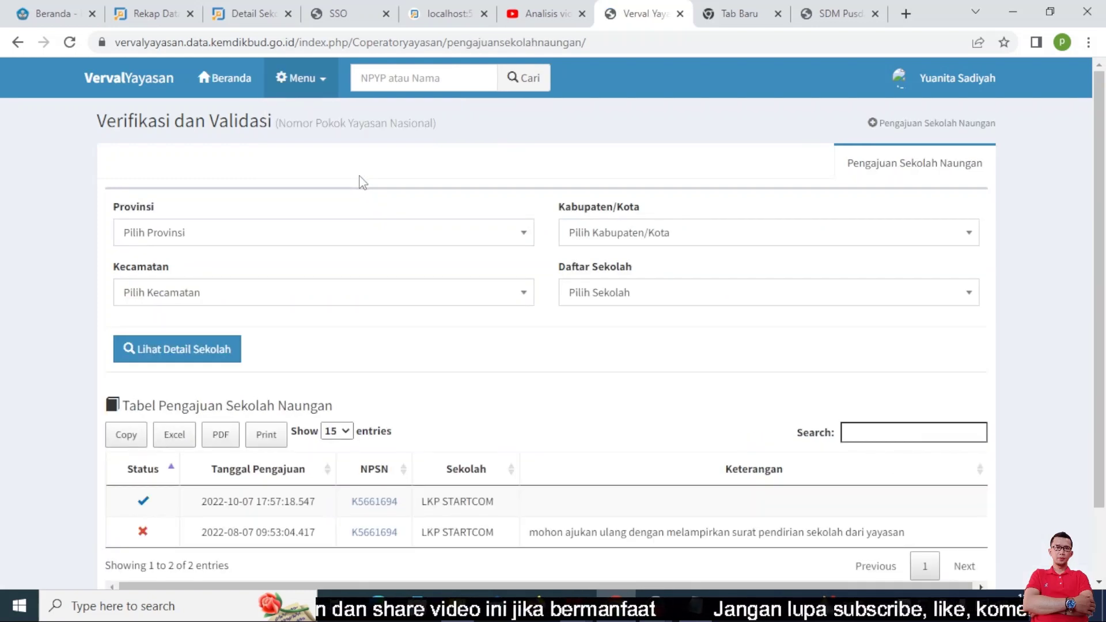
Set the province to Prov. Jawa Barat and the Kabupaten/Kota to Kota Bekasi.
left_click(218, 234)
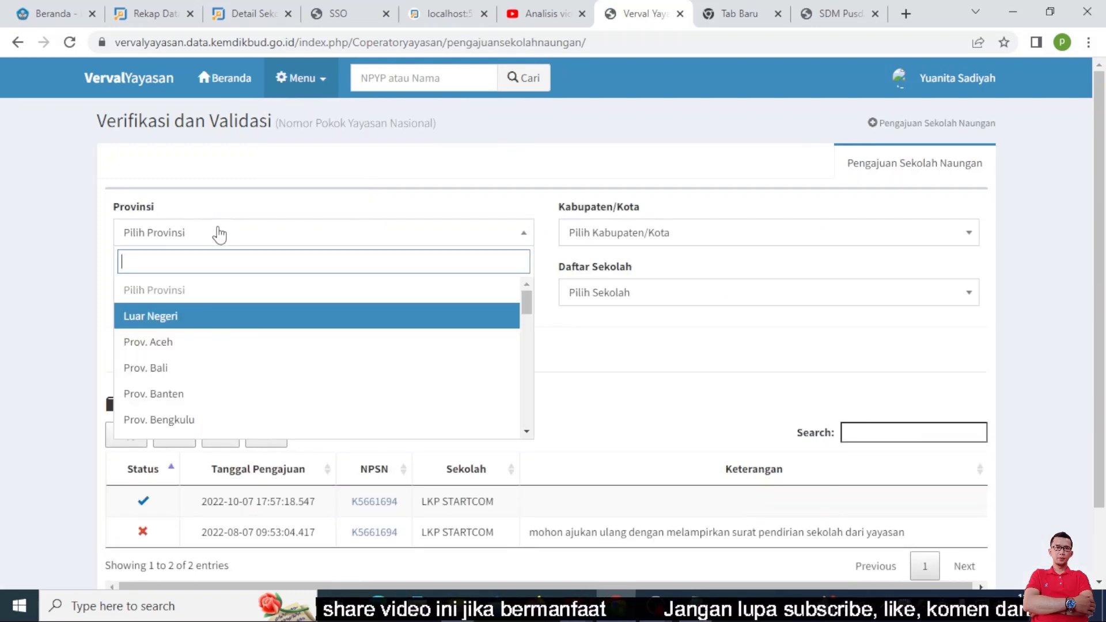
type("jawa")
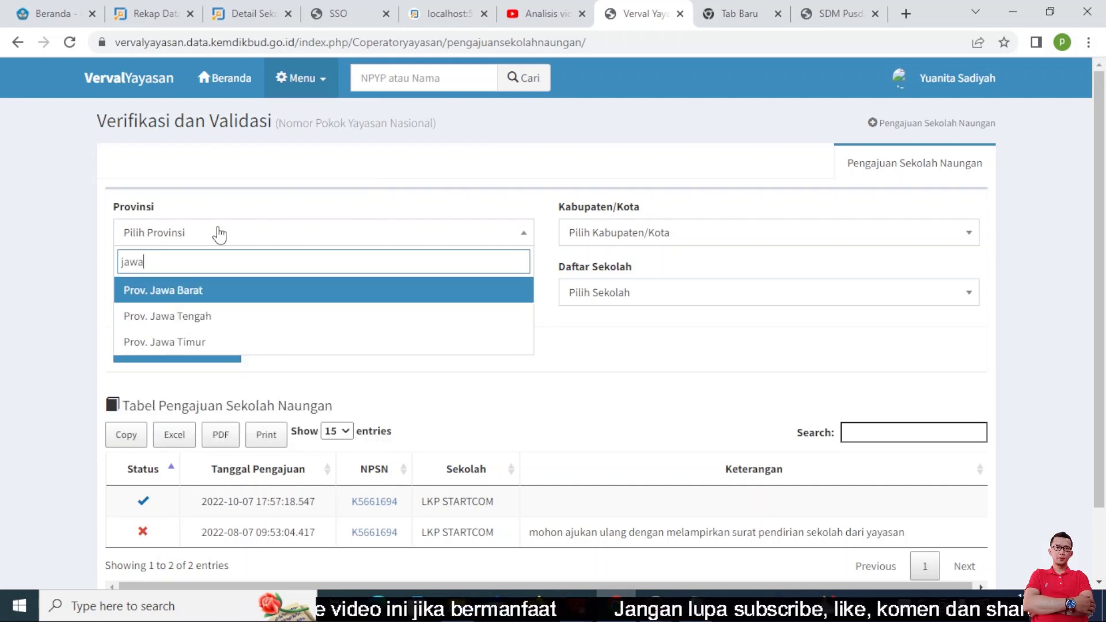
left_click(186, 293)
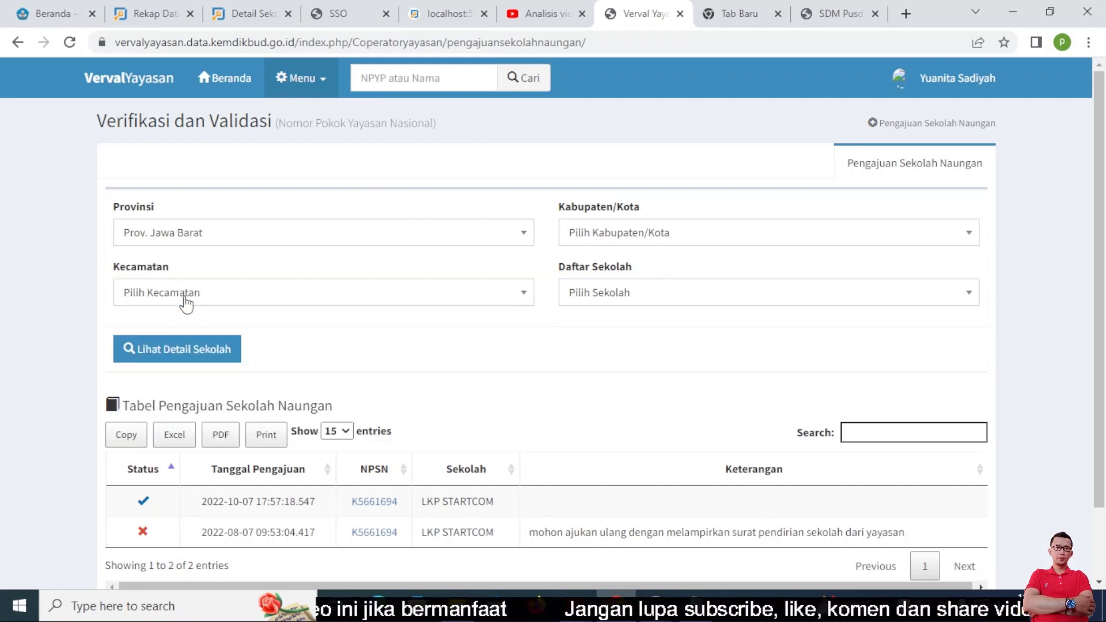
left_click(782, 230)
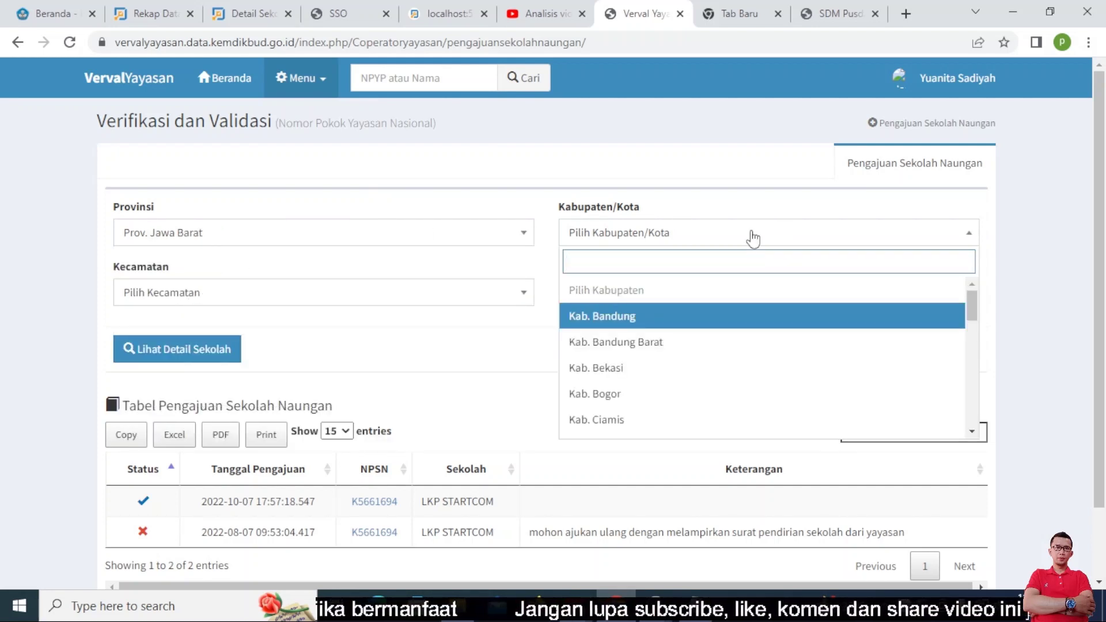
type("bek")
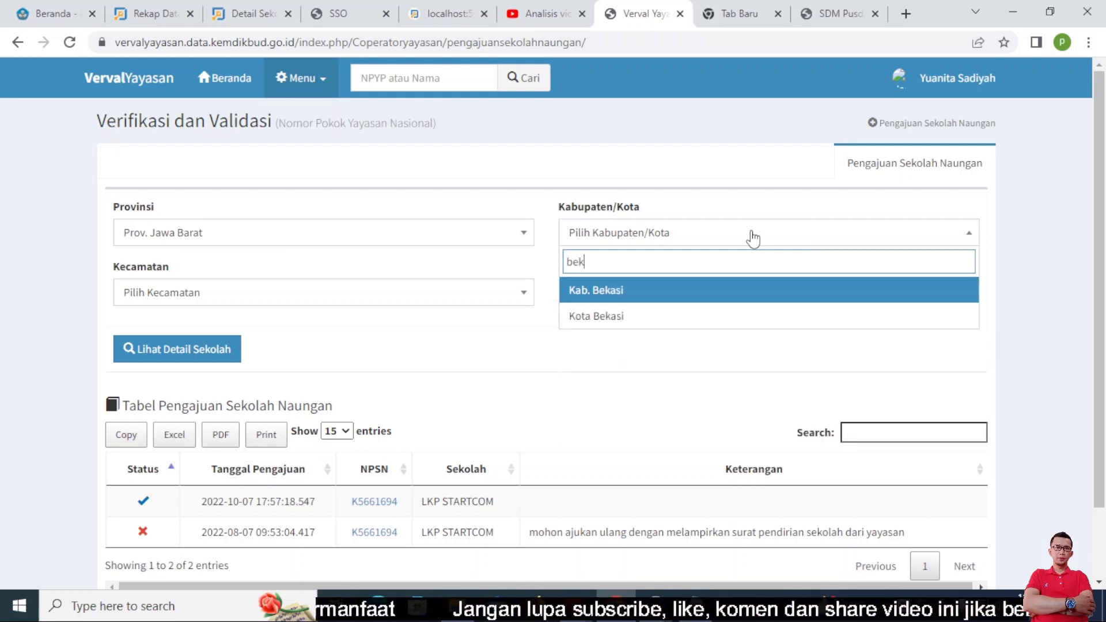
left_click(704, 323)
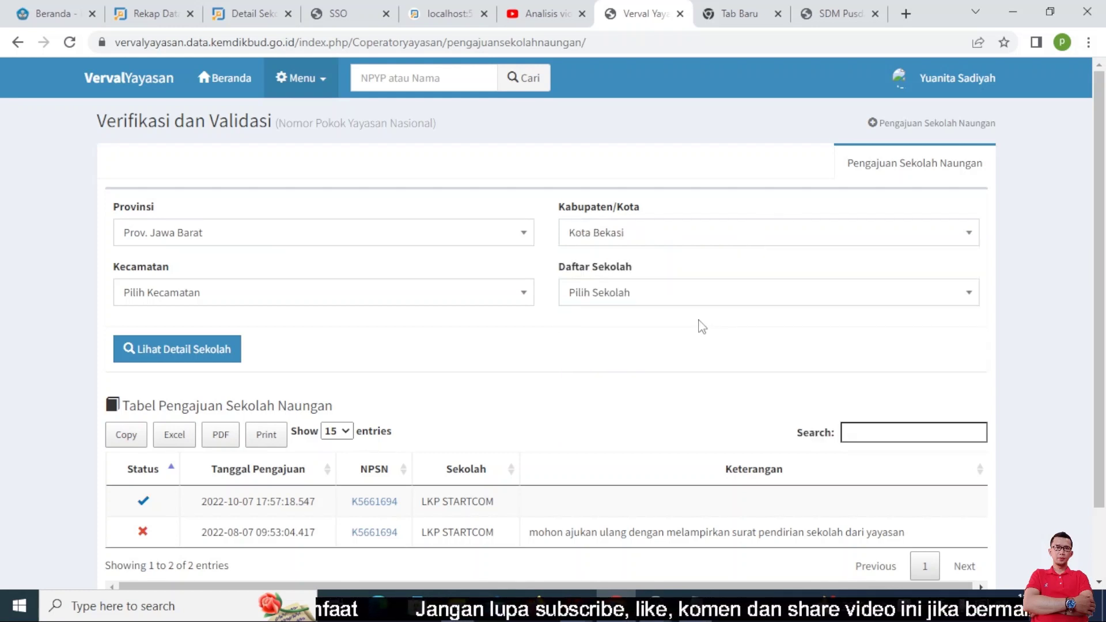
Set the Kecamatan of the school submission to Kec. Bekasi Selatan.
left_click(378, 298)
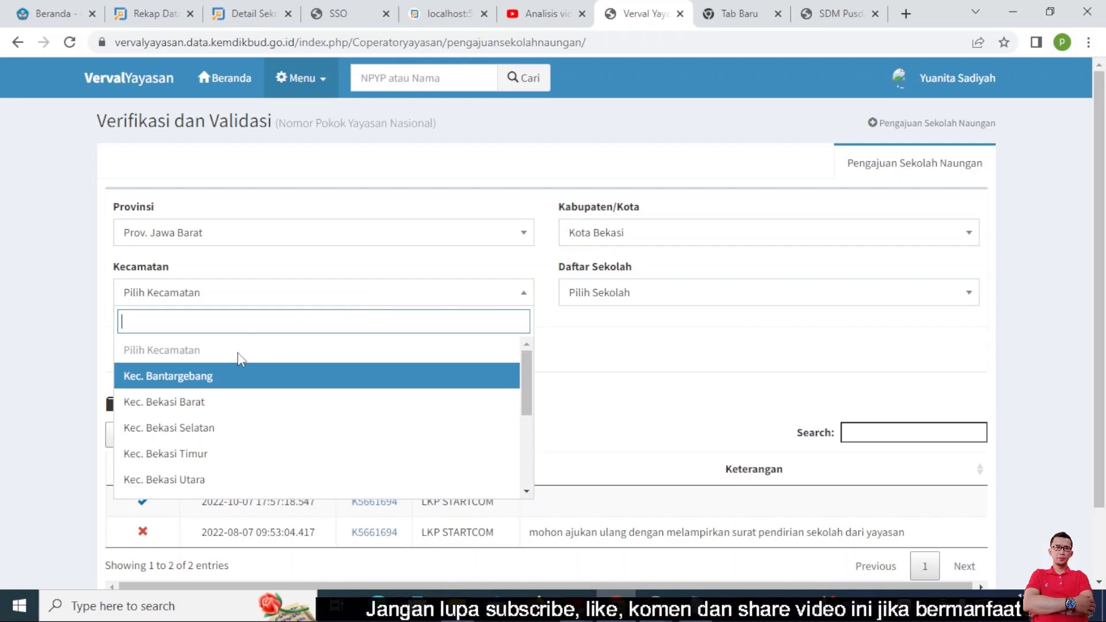
scroll(238, 366, "down", 1)
scroll(219, 386, "down", 2)
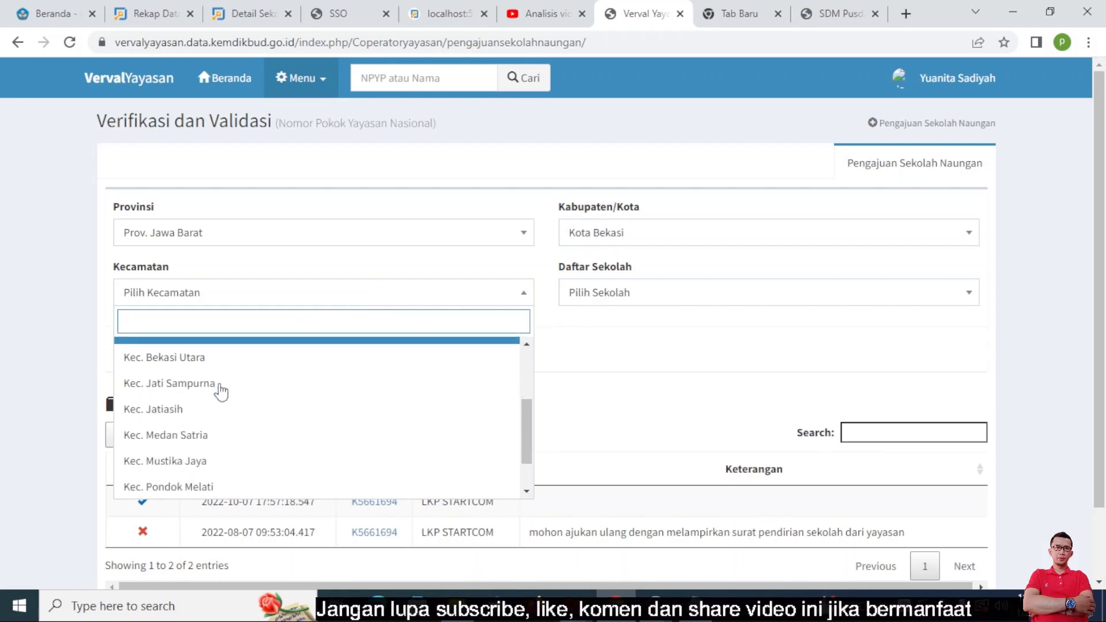
scroll(225, 441, "up", 4)
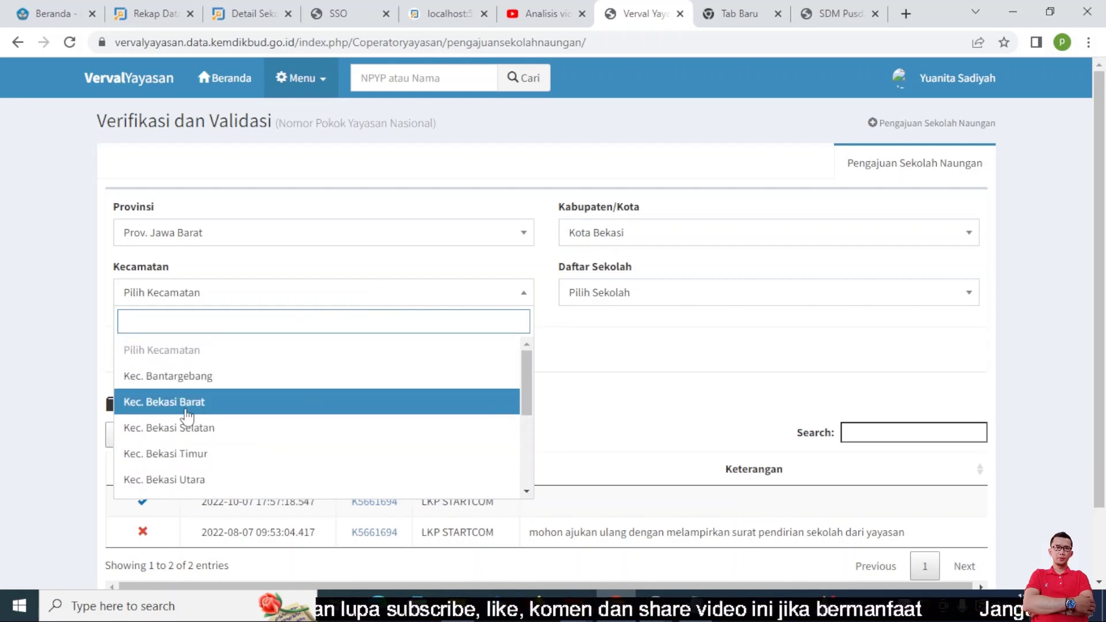
left_click(184, 429)
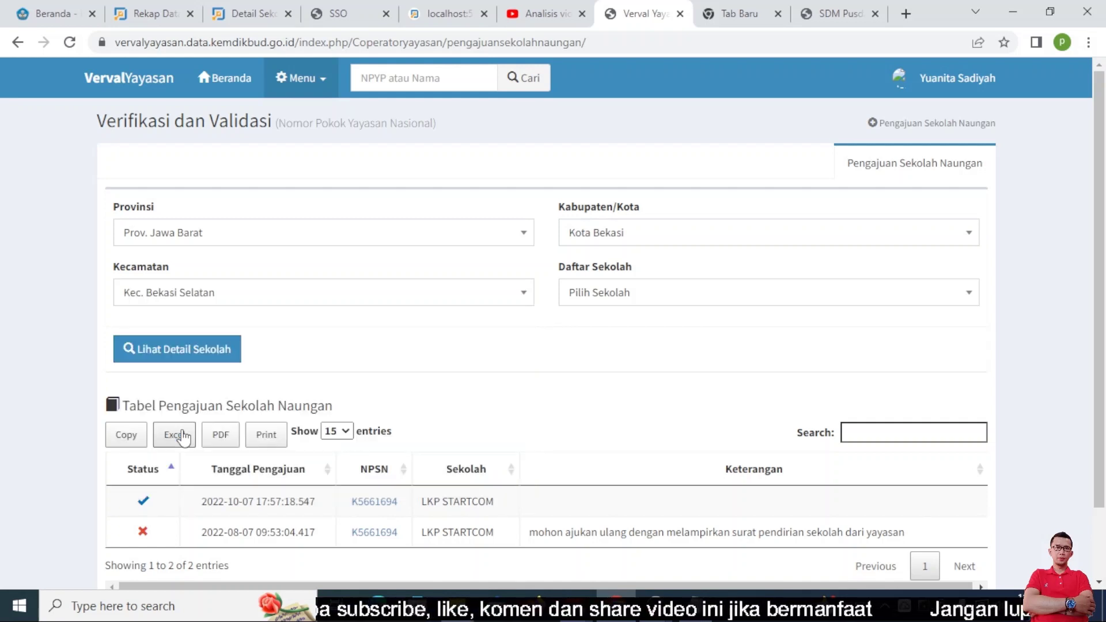
Look through the Daftar Sekolah choices and select KB HARAPAN MULIA as the school.
left_click(594, 295)
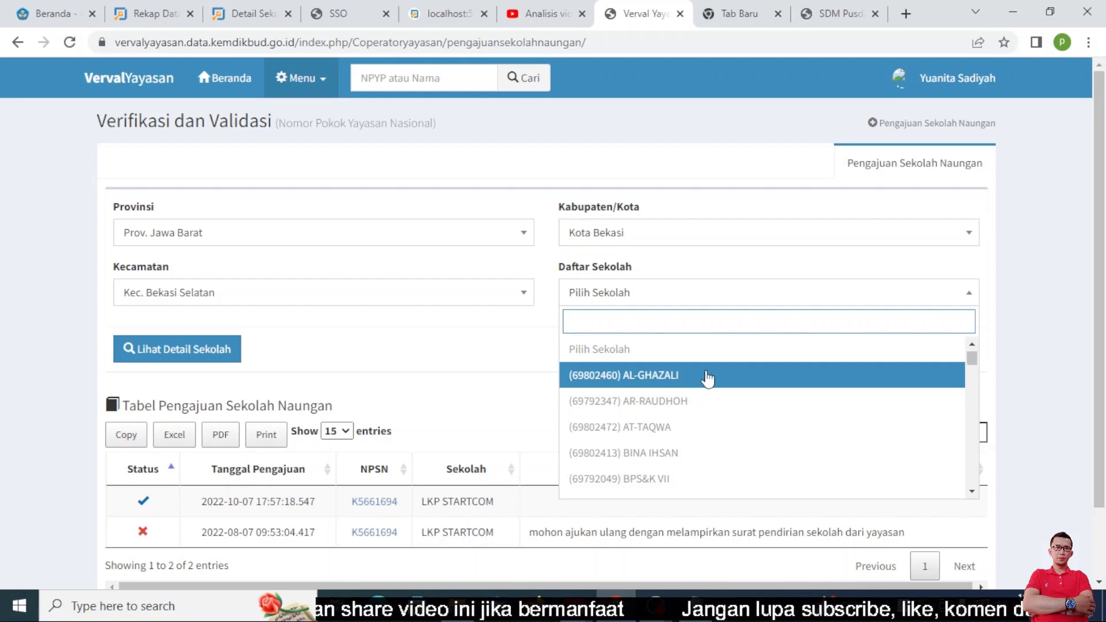
scroll(708, 379, "down", 8)
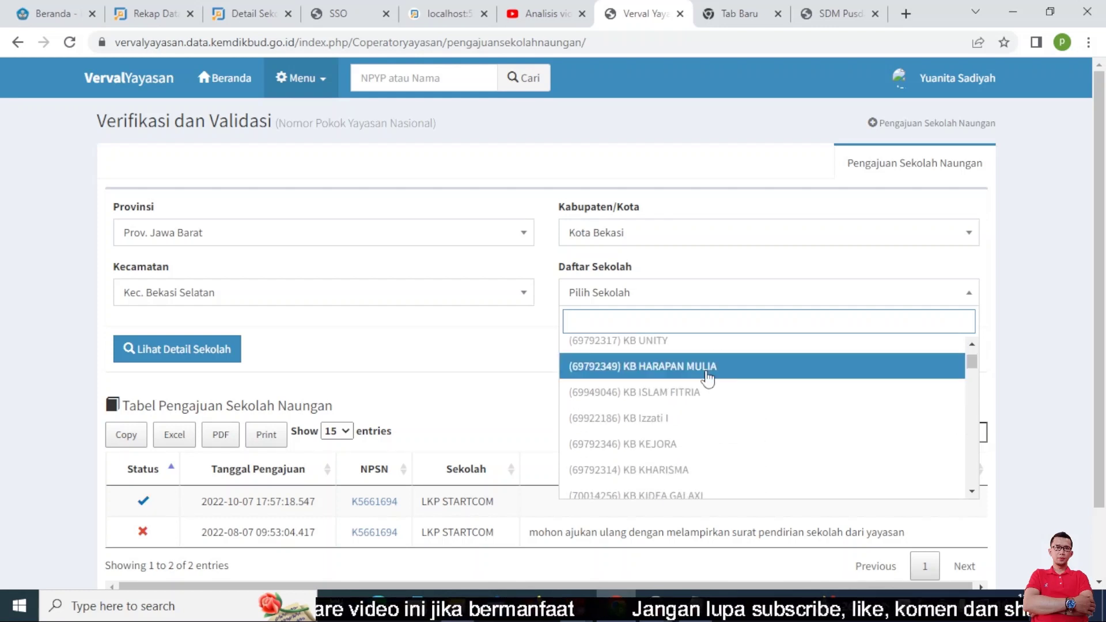
scroll(703, 386, "down", 5)
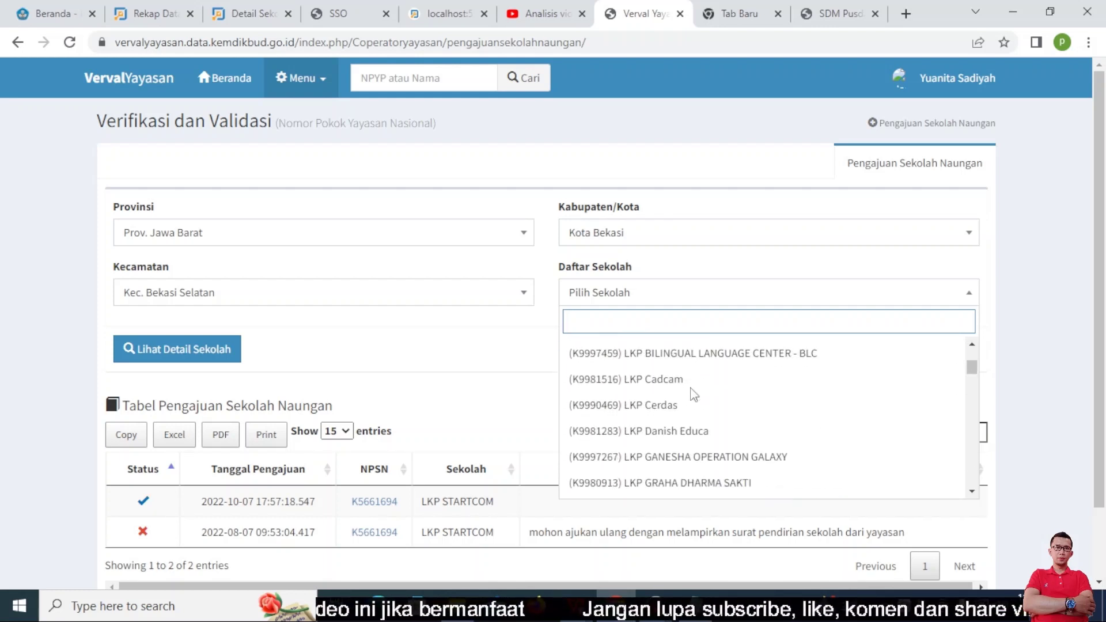
scroll(694, 395, "down", 8)
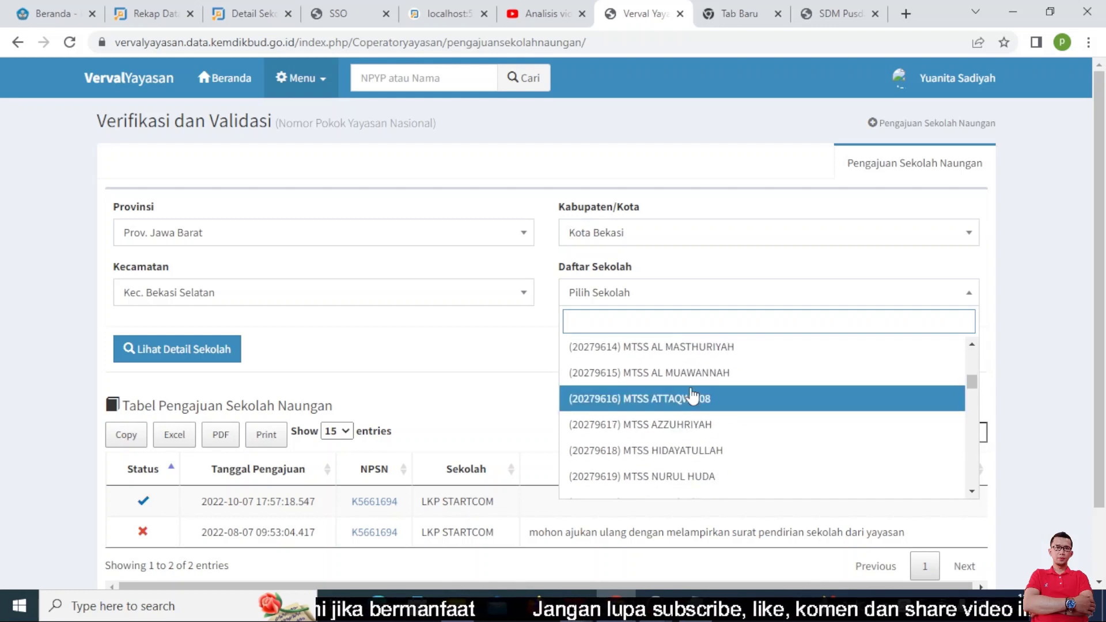
scroll(693, 398, "up", 20)
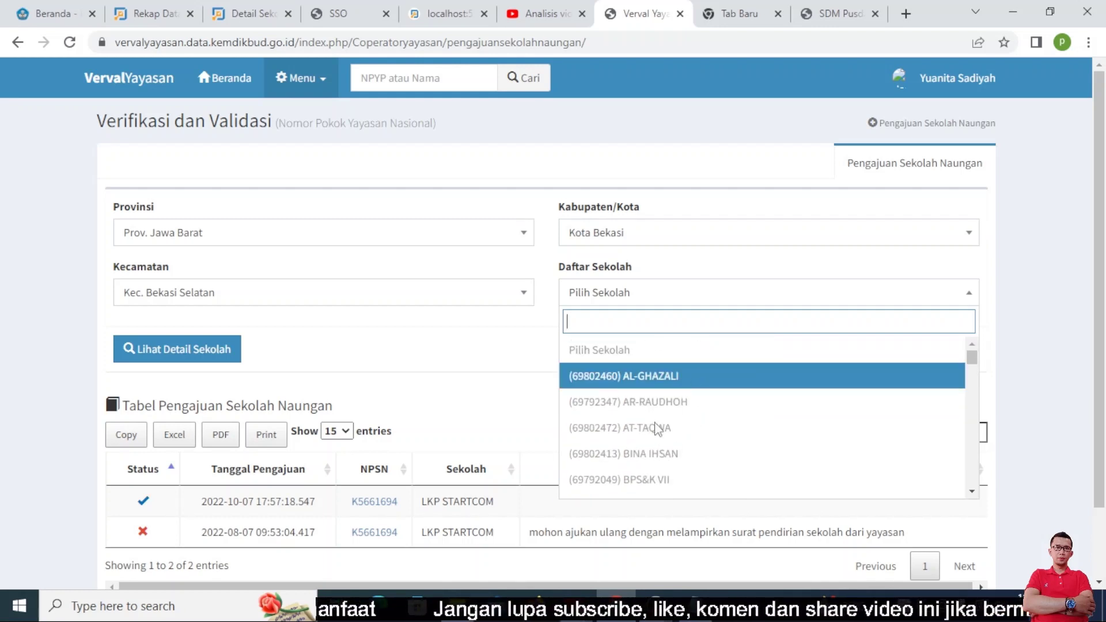
scroll(651, 429, "down", 2)
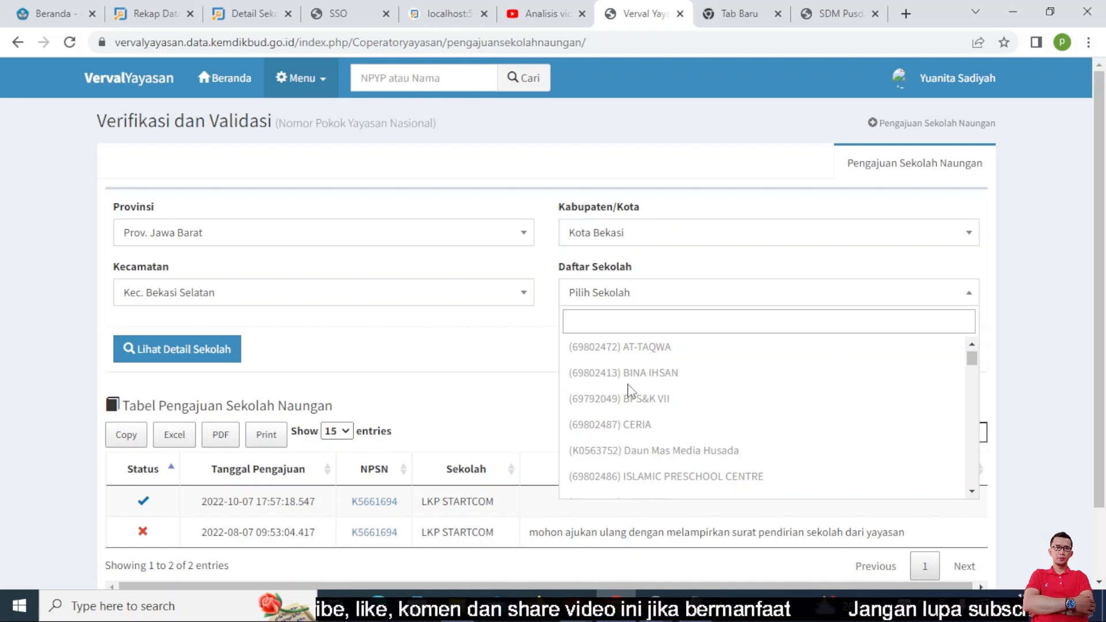
scroll(630, 389, "down", 3)
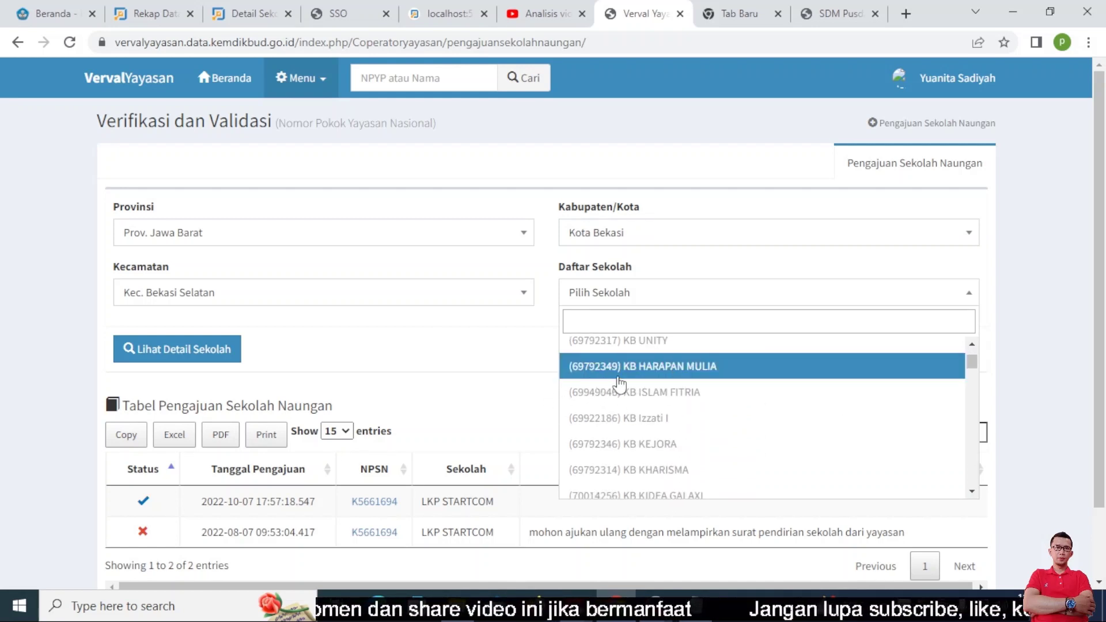
left_click(675, 369)
Change the selected school in Daftar Sekolah to TK HIGHSCOPE INDONESIA.
left_click(685, 300)
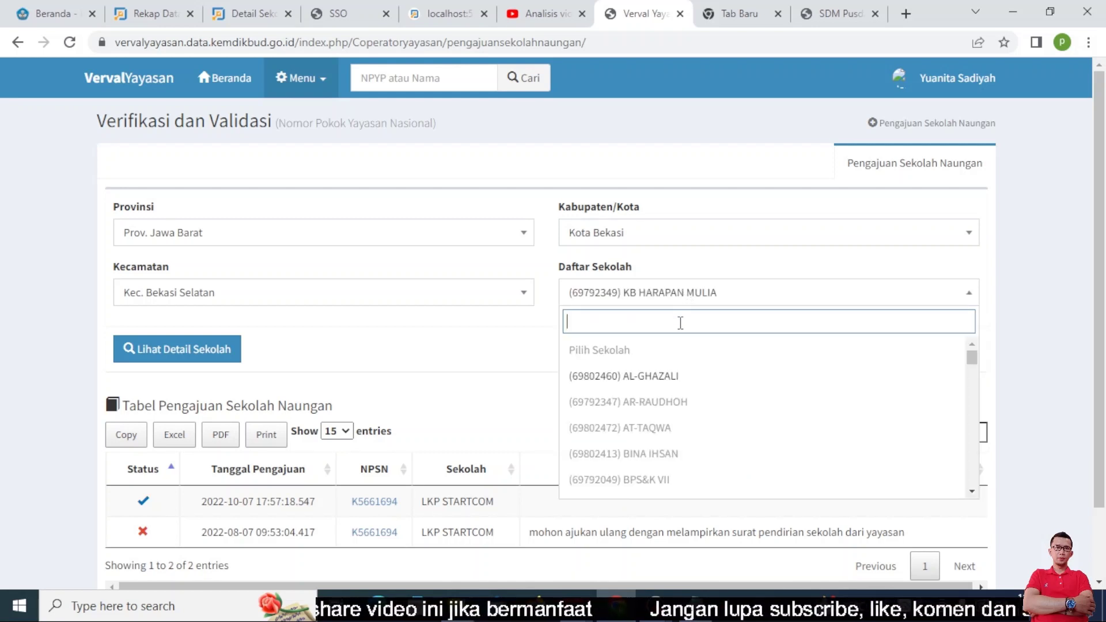
scroll(651, 430, "down", 3)
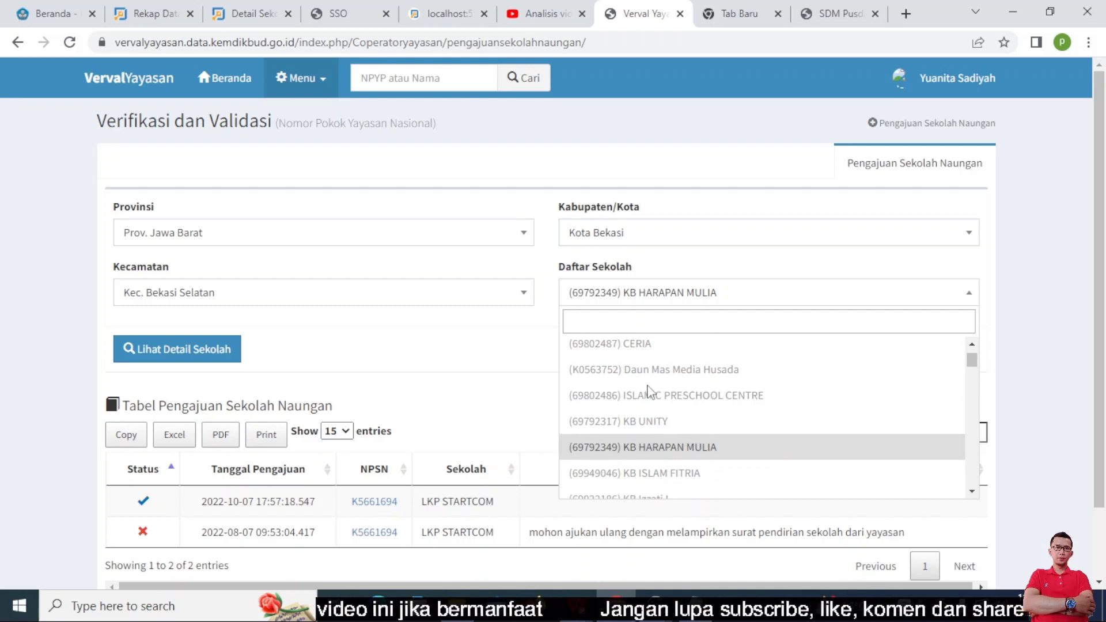
scroll(645, 401, "down", 3)
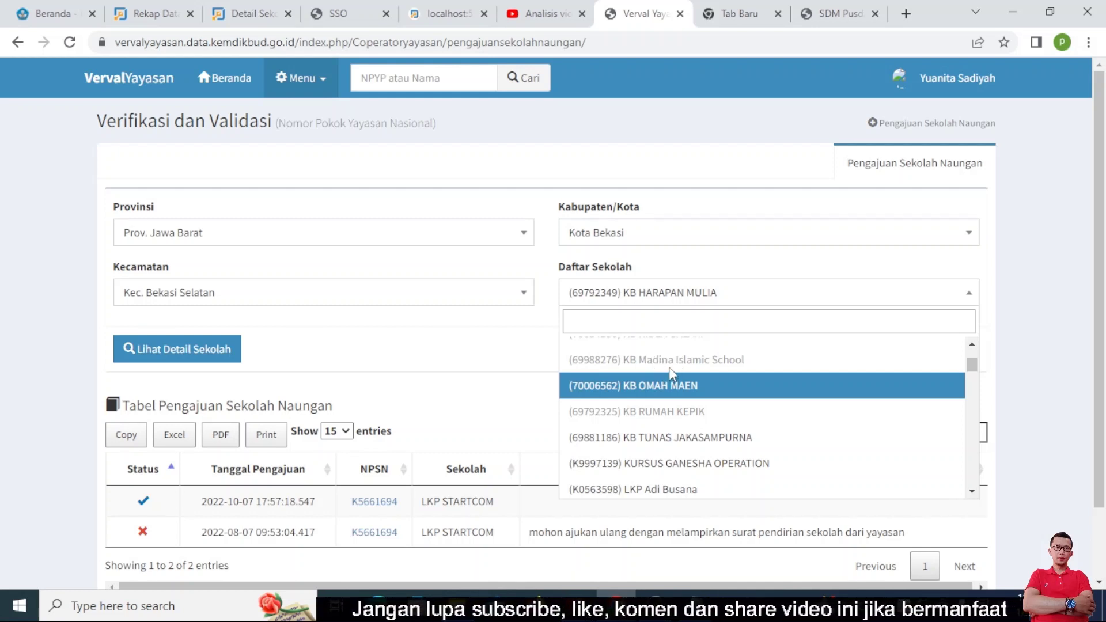
scroll(669, 374, "down", 8)
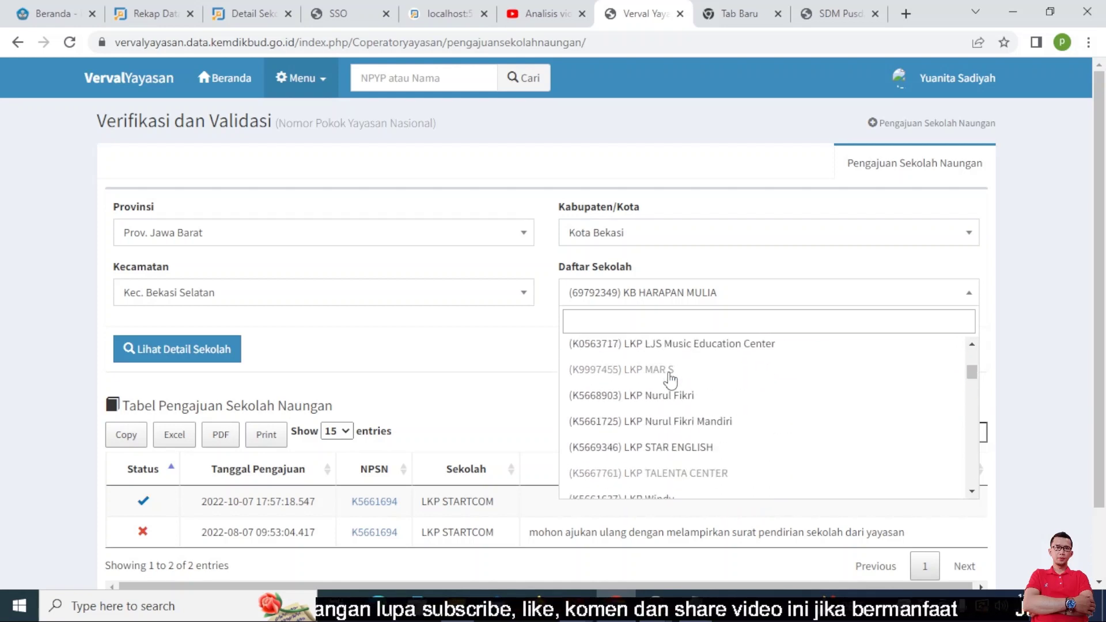
scroll(669, 385, "down", 12)
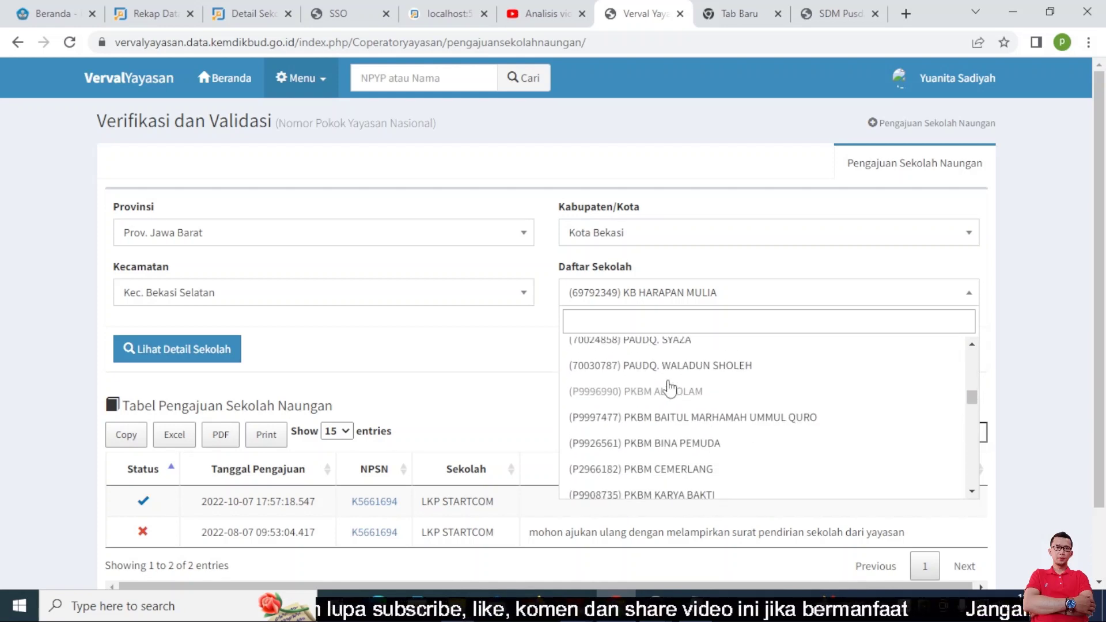
scroll(670, 386, "down", 12)
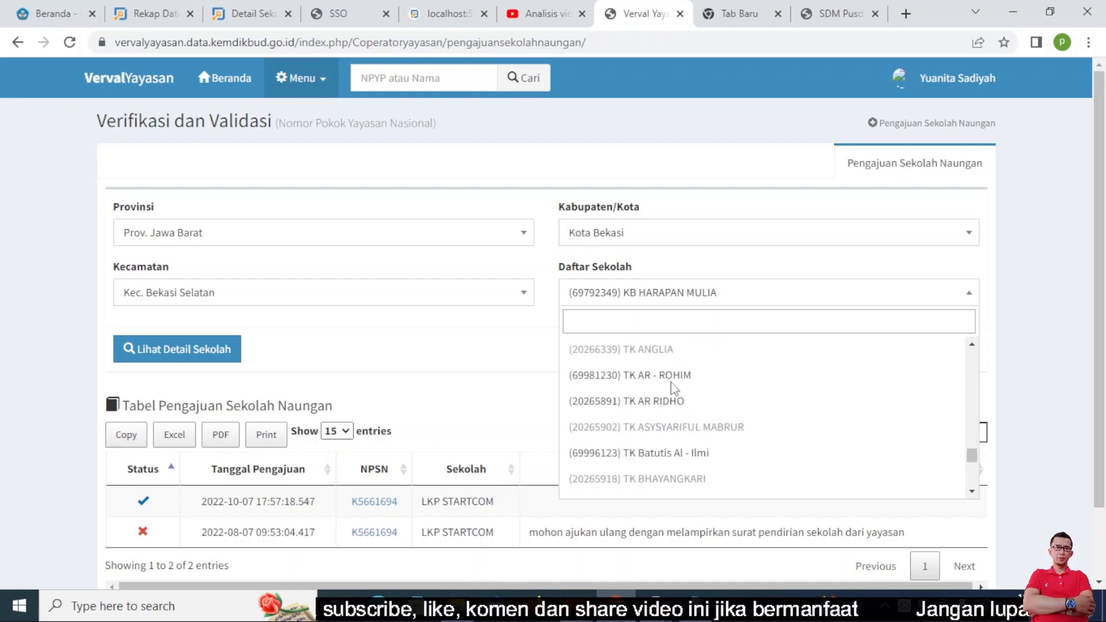
scroll(752, 443, "down", 3)
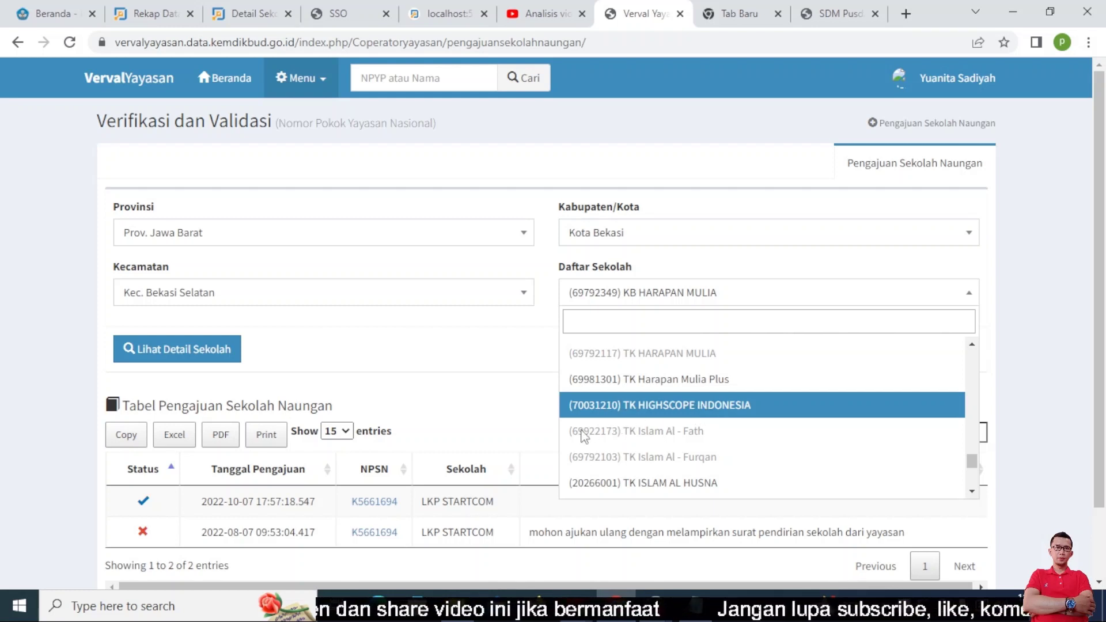
left_click(675, 409)
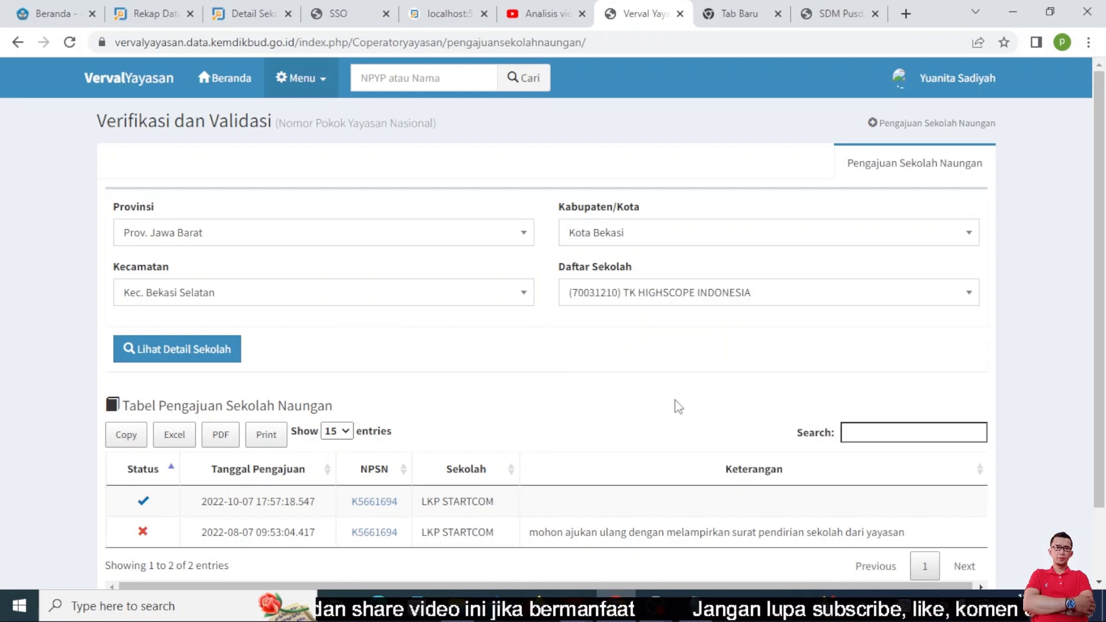
Display the school details for TK HIGHSCOPE INDONESIA and examine its profile and the Lampiran SK Yayasan upload field.
left_click(200, 356)
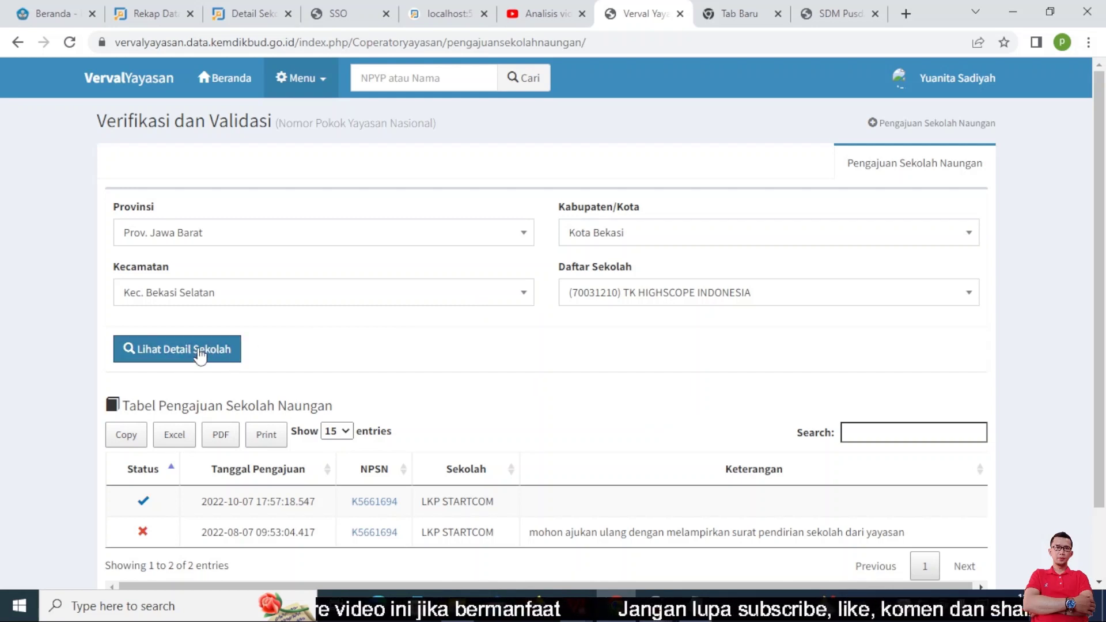
scroll(200, 356, "down", 1)
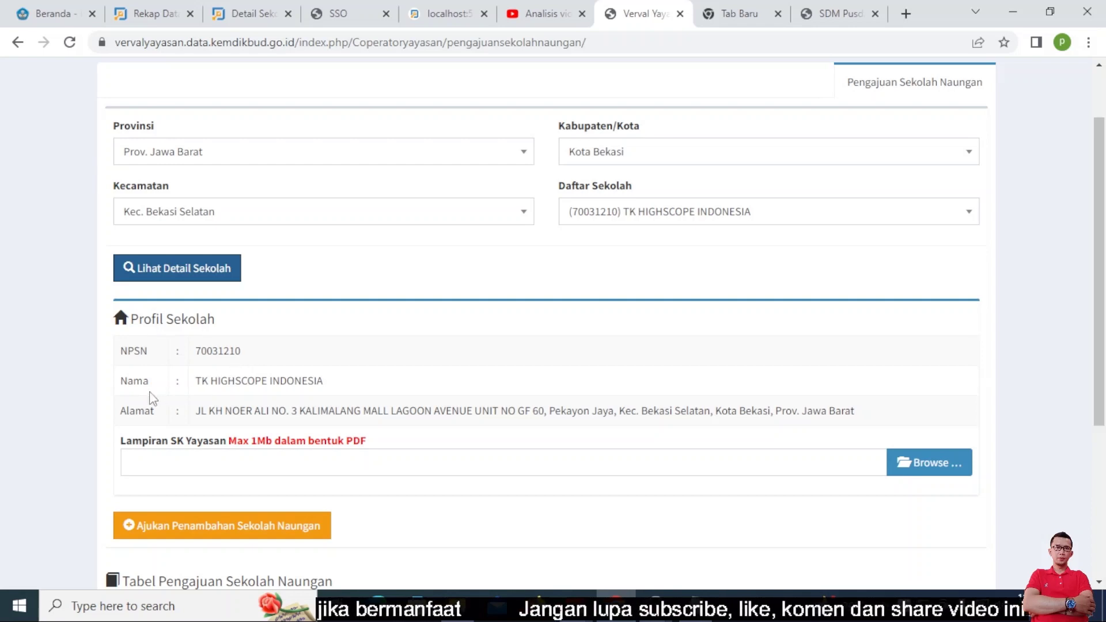
scroll(464, 410, "down", 1)
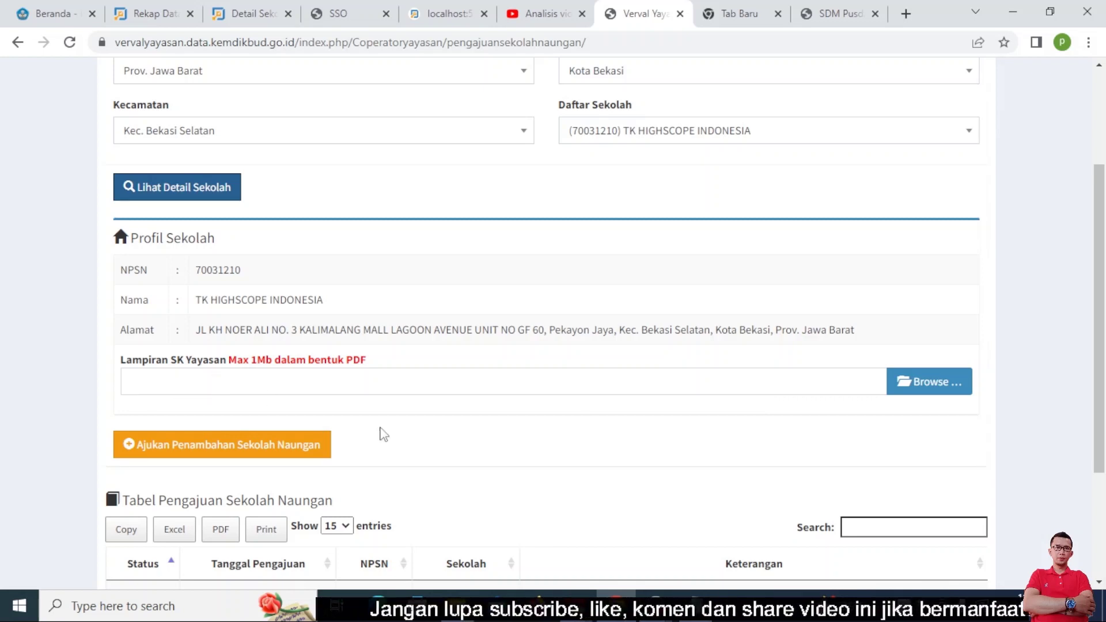
Check the guide's submission steps in WPS Office, and return to Chrome to examine the Tabel Pengajuan Sekolah Naungan statuses.
mouse_move(576, 606)
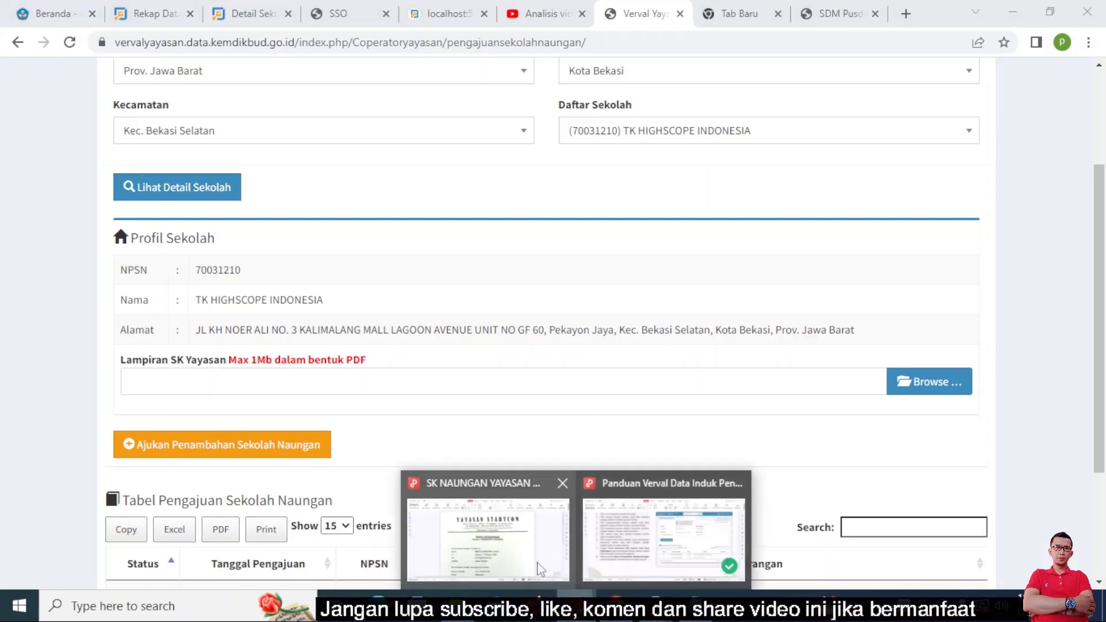
left_click(671, 533)
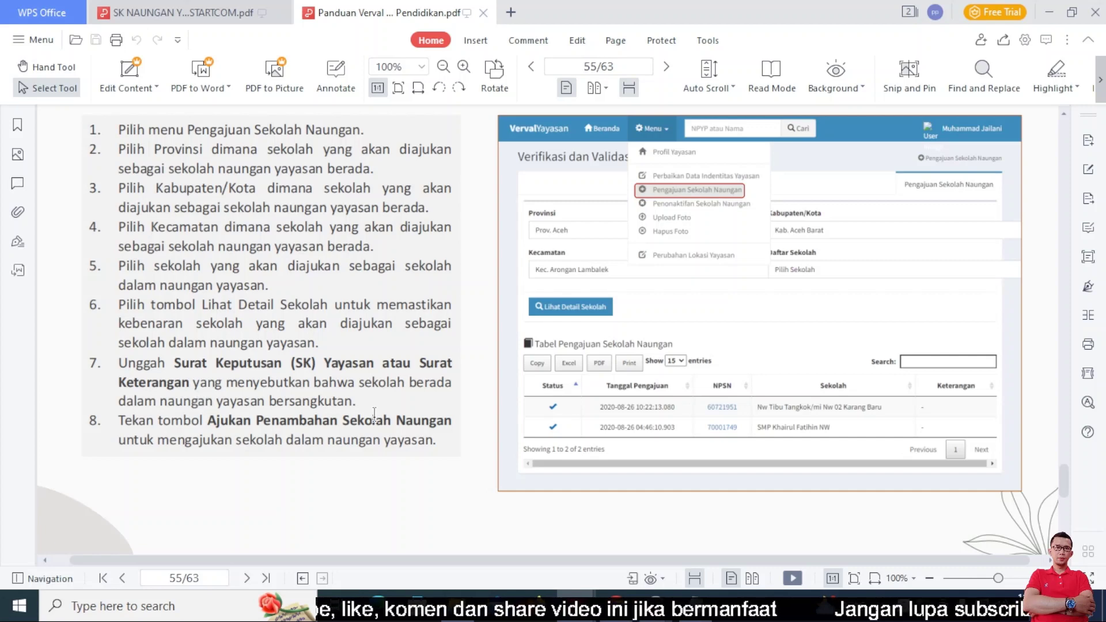
key("alt+Tab")
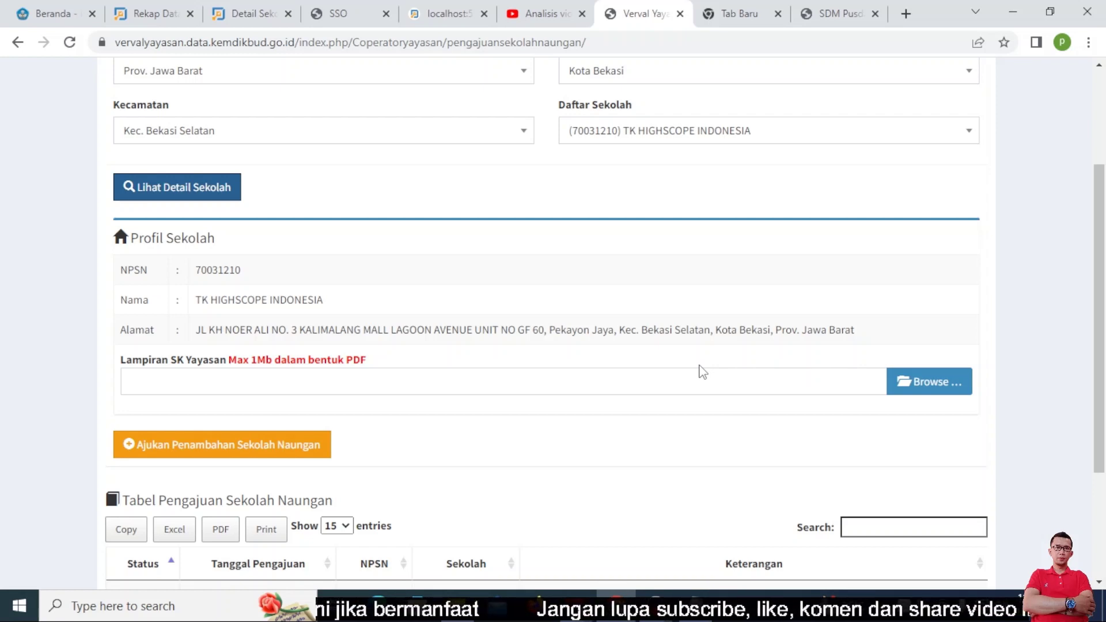
scroll(703, 372, "down", 3)
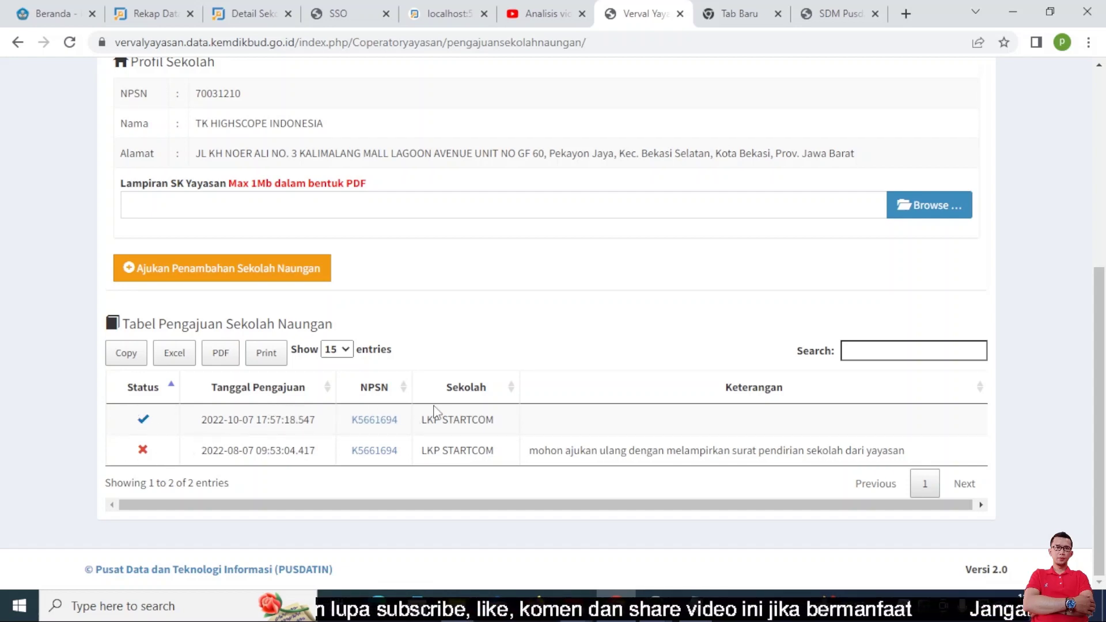
Switch to the SK NAUNGAN PDF in WPS Office and examine the foundation's Surat Keterangan from its letterhead to the signature.
scroll(438, 409, "up", 6)
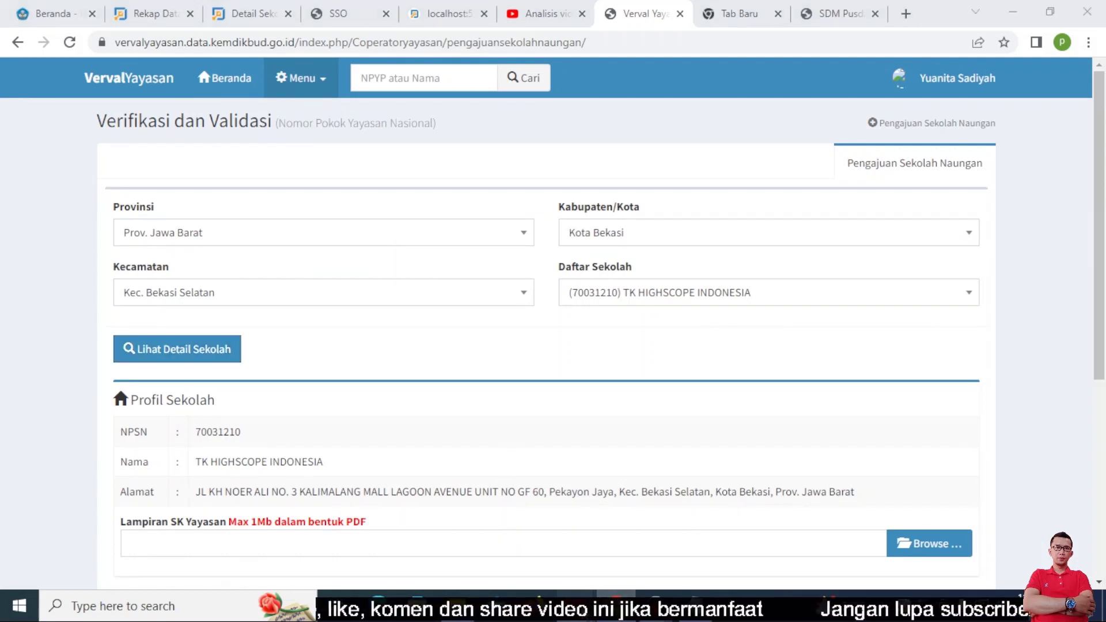
mouse_move(576, 602)
left_click(537, 576)
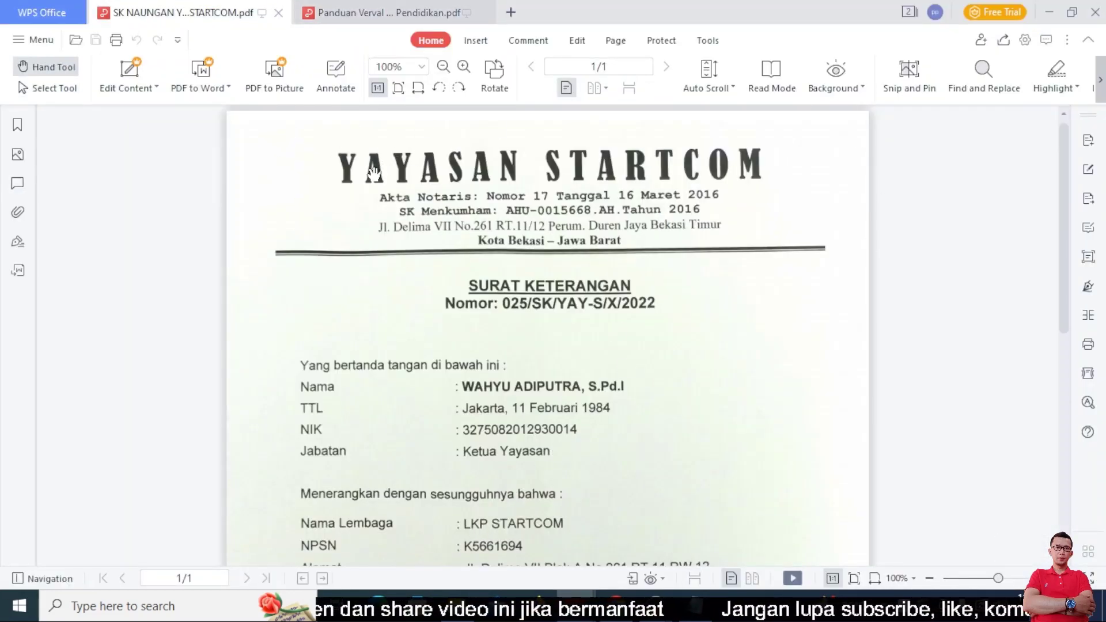
scroll(529, 238, "down", 2)
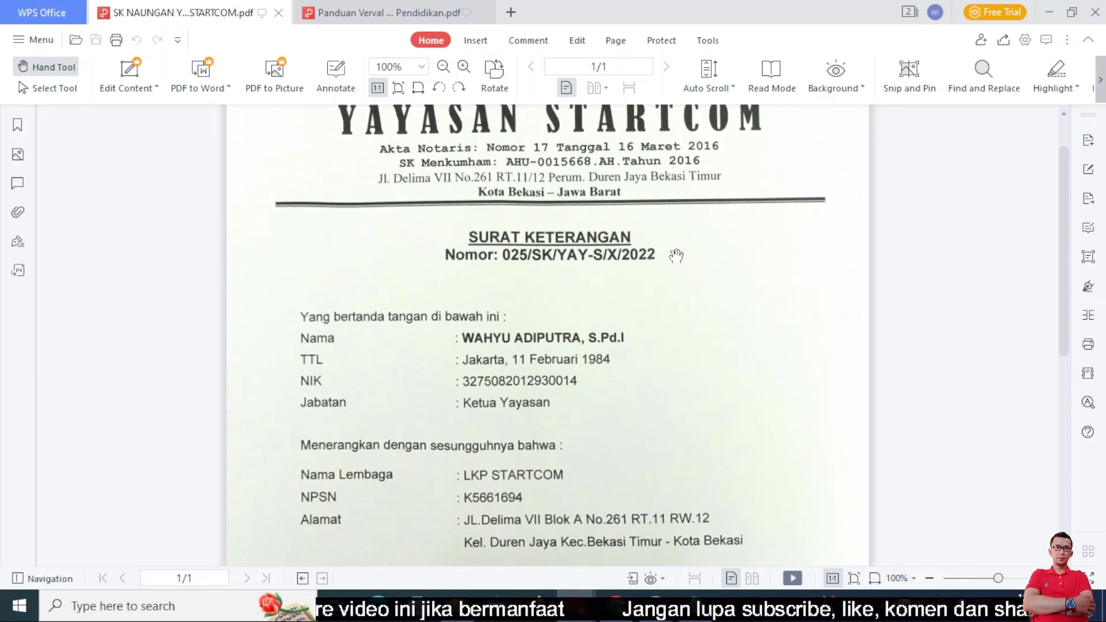
scroll(677, 256, "down", 2)
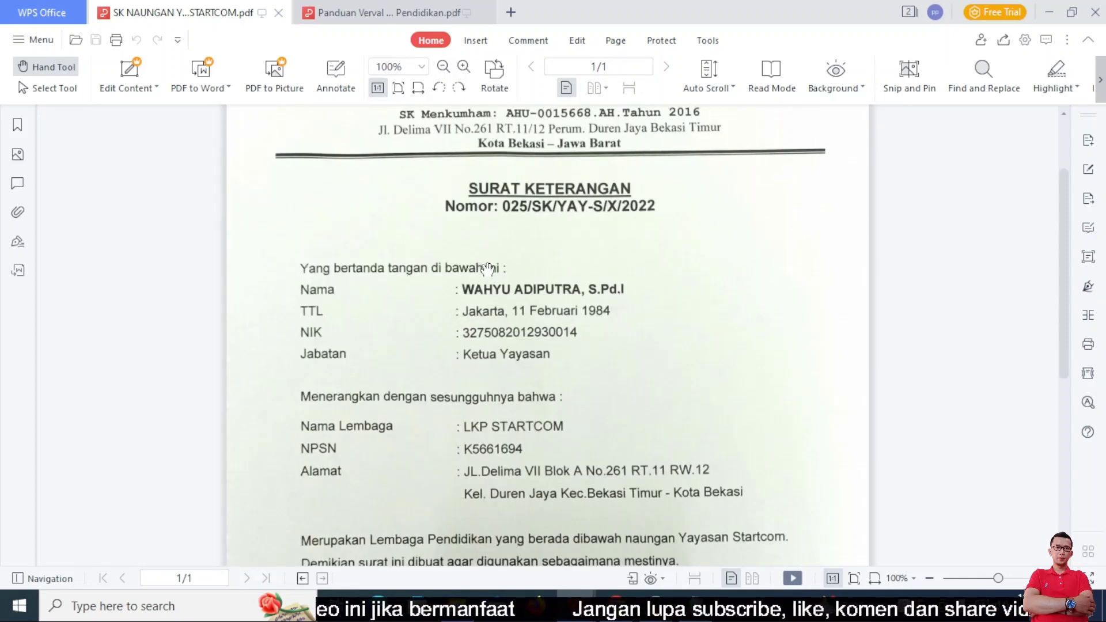
scroll(403, 240, "down", 2)
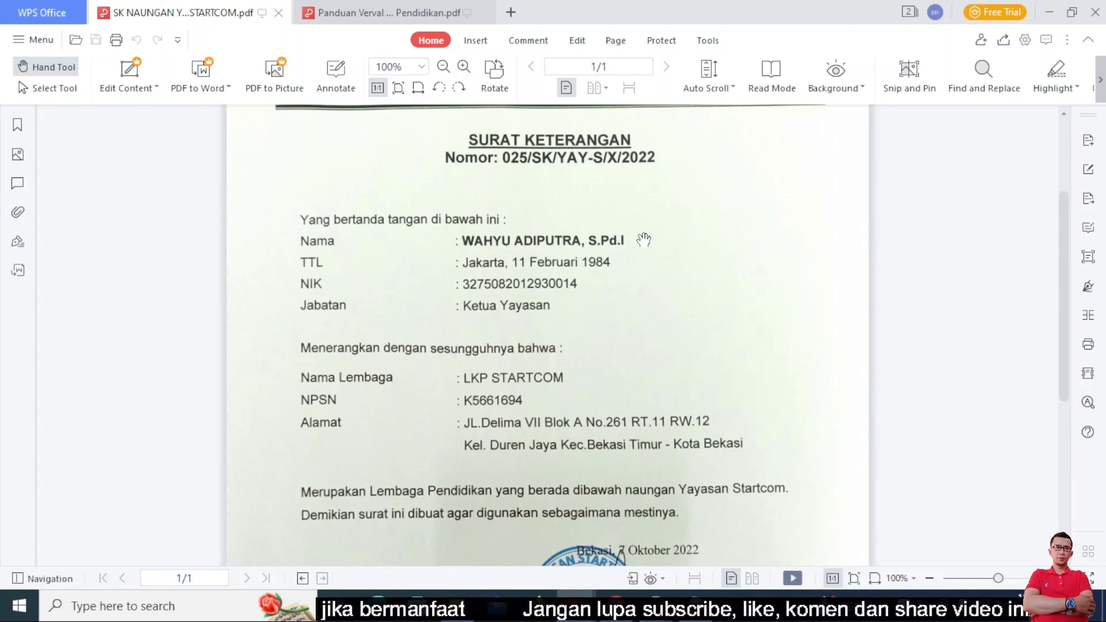
scroll(403, 285, "down", 4)
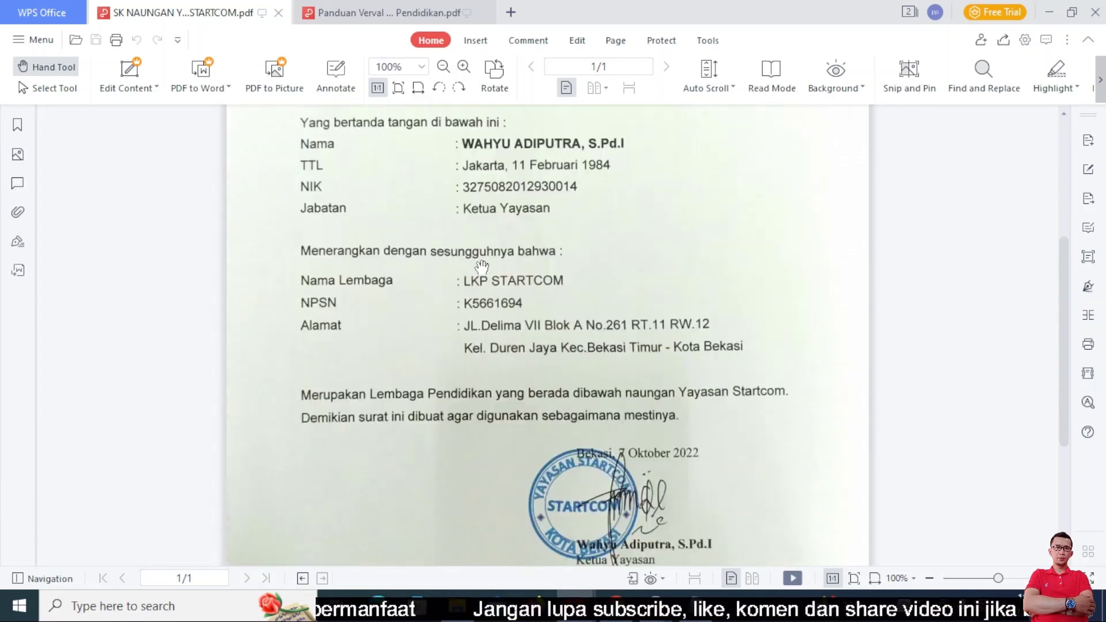
scroll(500, 223, "down", 2)
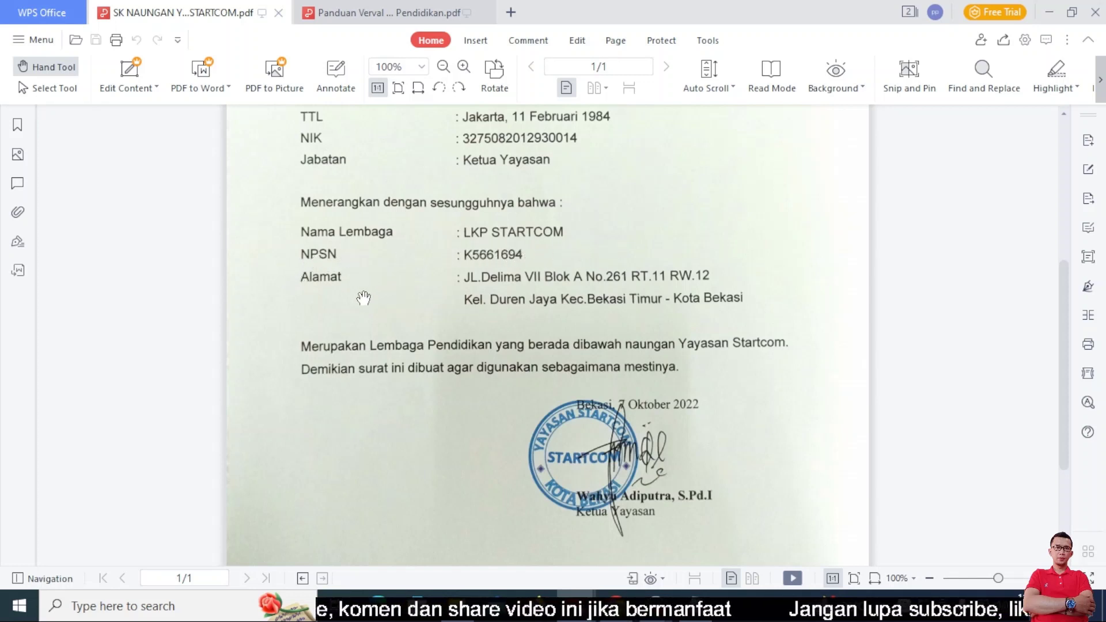
scroll(728, 271, "down", 1)
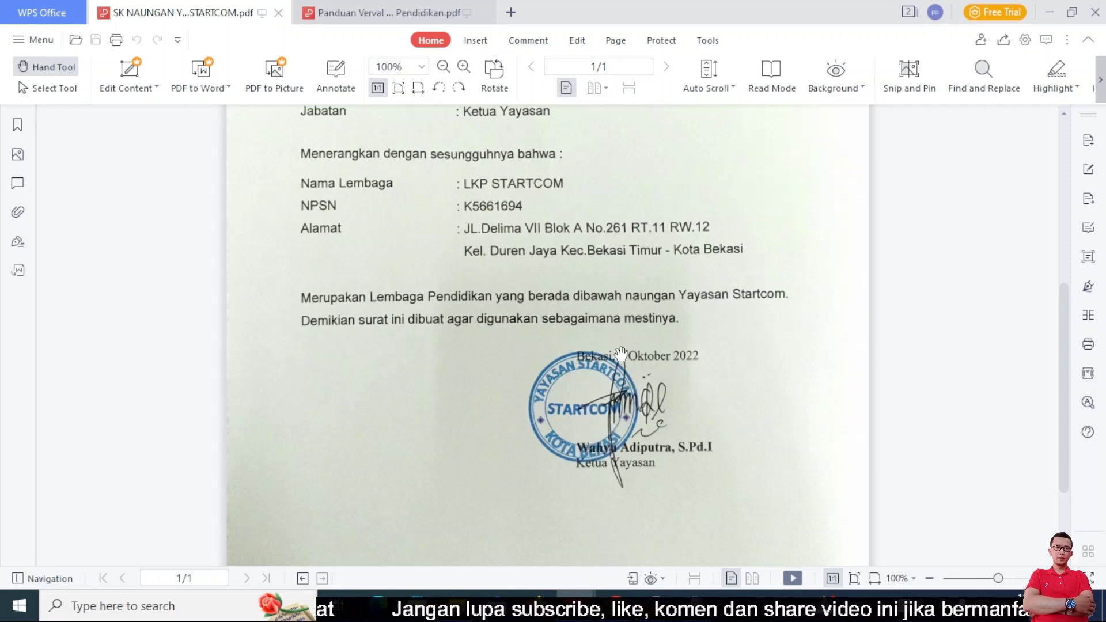
scroll(621, 353, "up", 5)
scroll(498, 453, "down", 3)
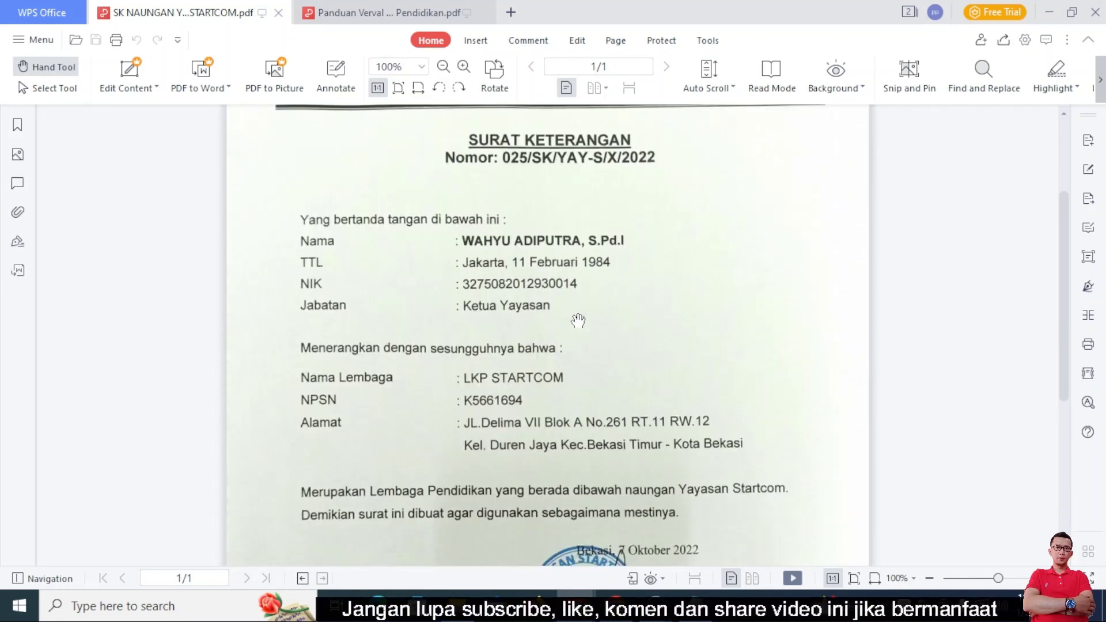
Return to the VervalYayasan page in Chrome and review the upload field, the submission option and the Tabel Pengajuan Sekolah Naungan.
key("alt+Tab")
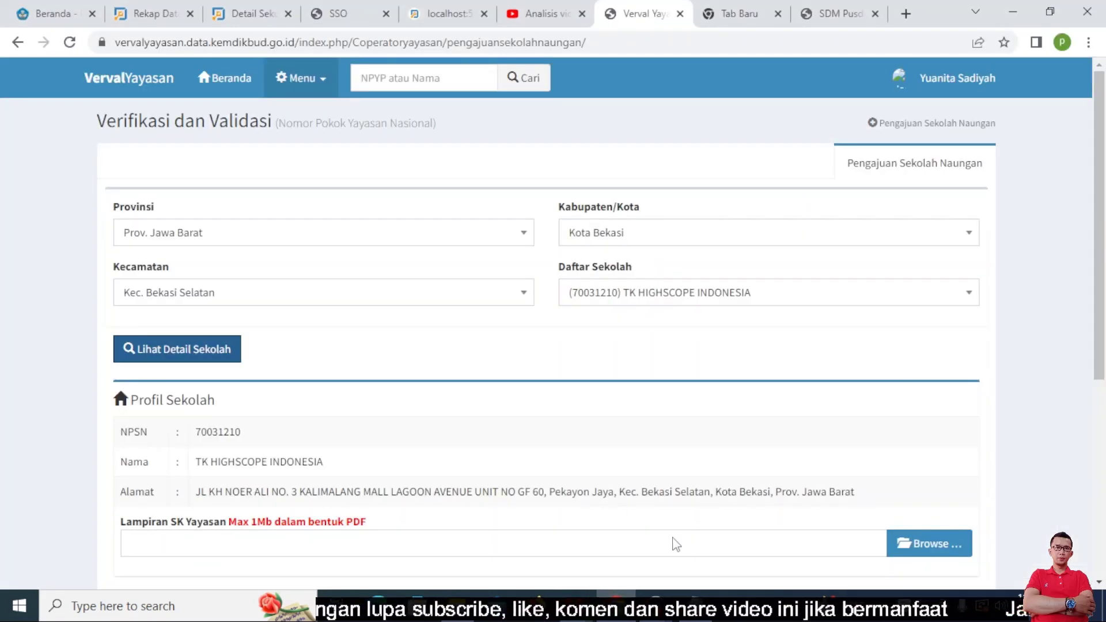
scroll(236, 514, "down", 3)
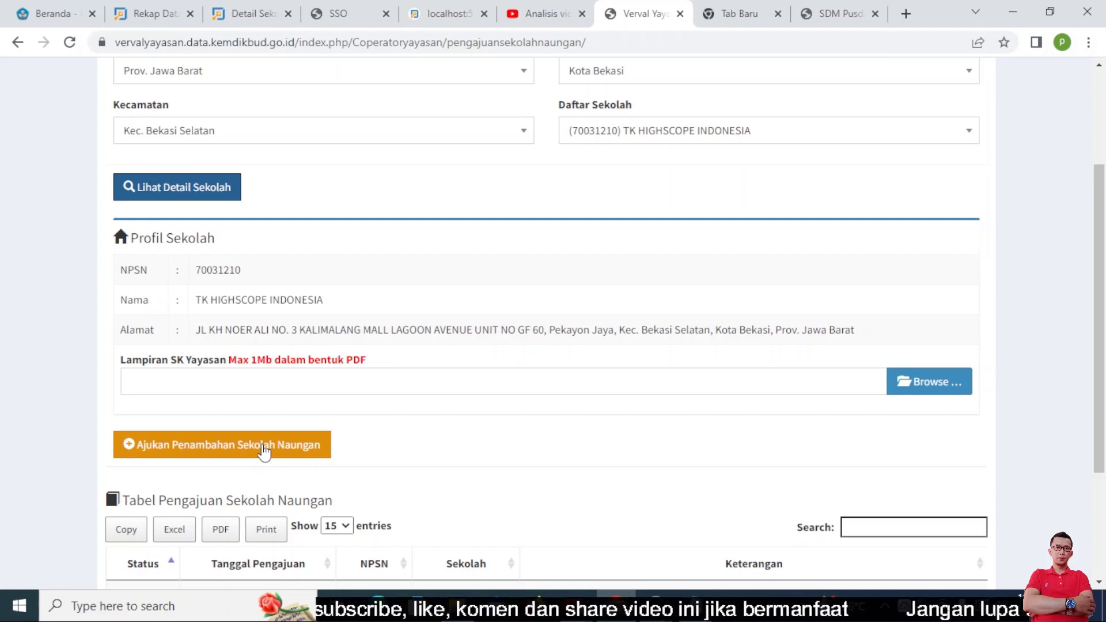
scroll(264, 454, "down", 3)
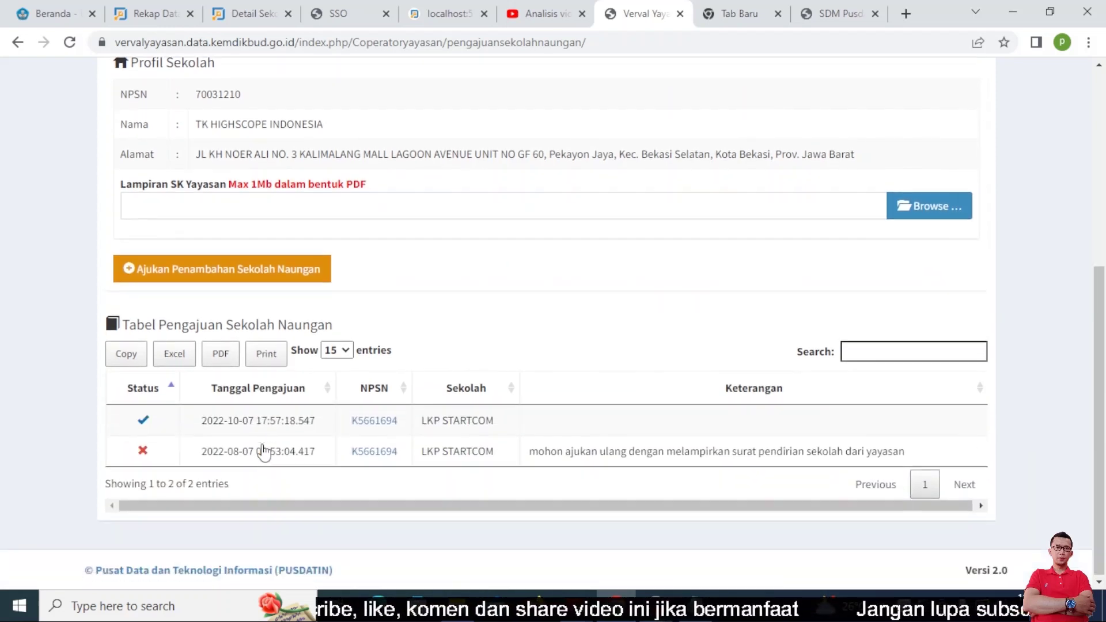